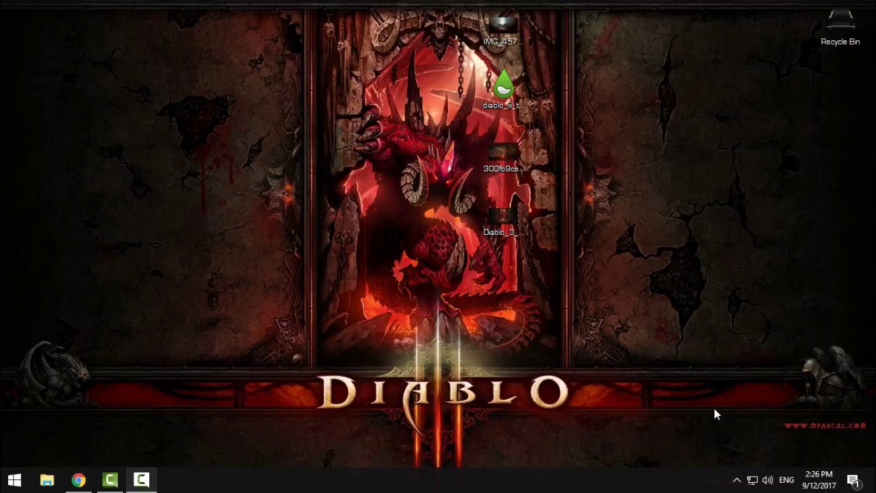
- Glance over the Rainmeter website in the browser, then close the browser
left_click(515, 84)
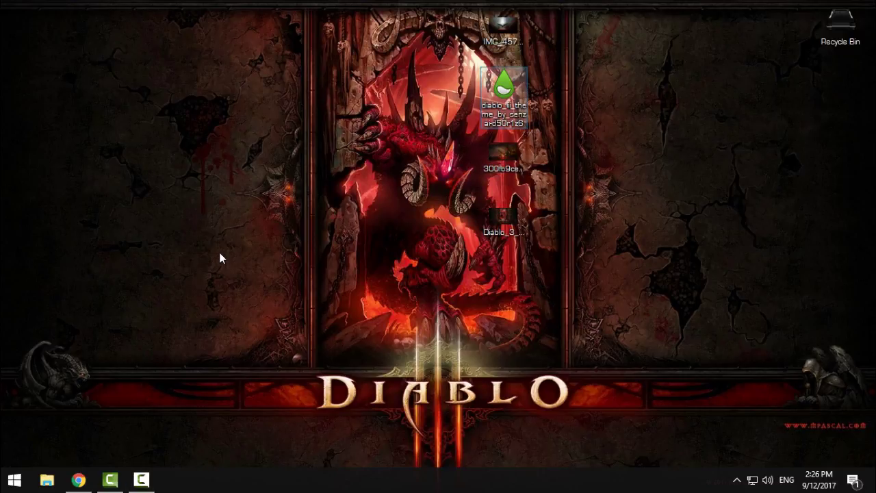
left_click(291, 203)
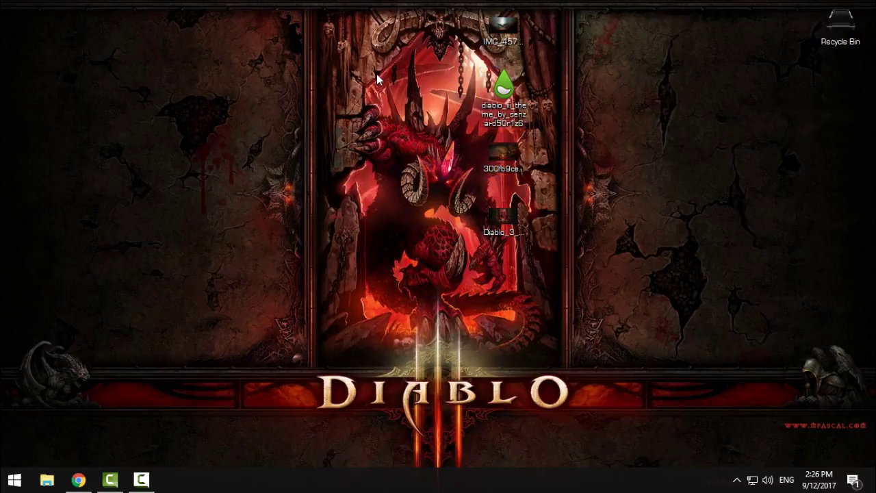
left_click_drag(359, 38, 438, 384)
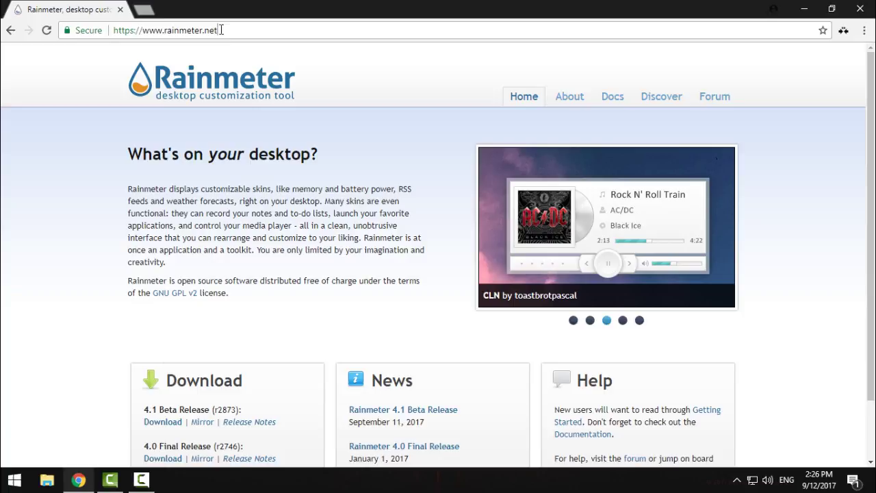
left_click_drag(219, 30, 295, 29)
scroll(65, 253, "down", 1)
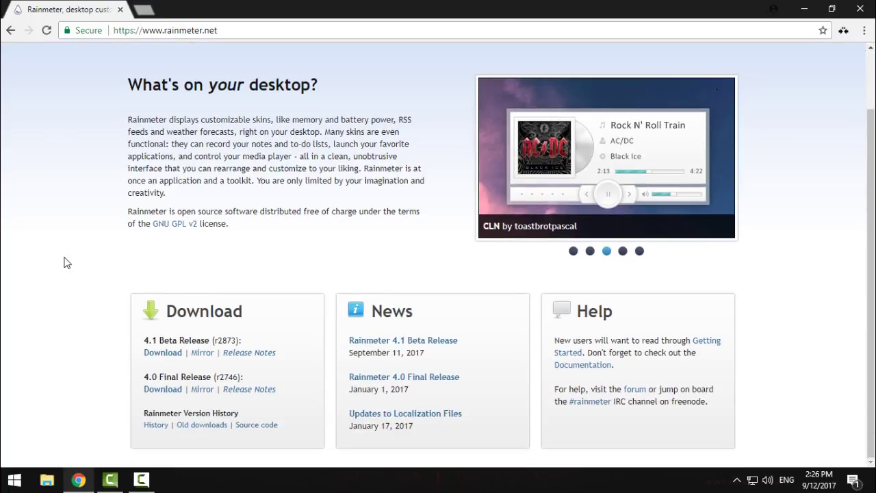
left_click(861, 8)
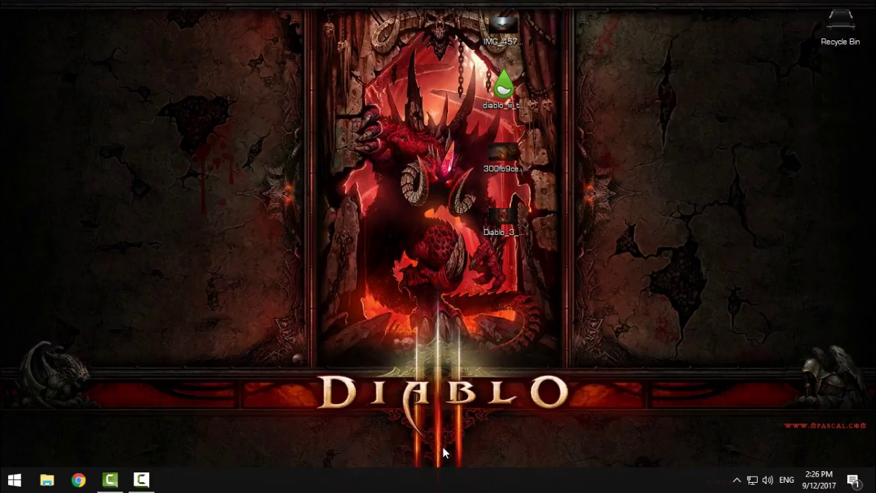
- Open IMG_457781.jpg in Photos and browse to the Diablo_3_Wallpapers8.jpg image
double_click(516, 35)
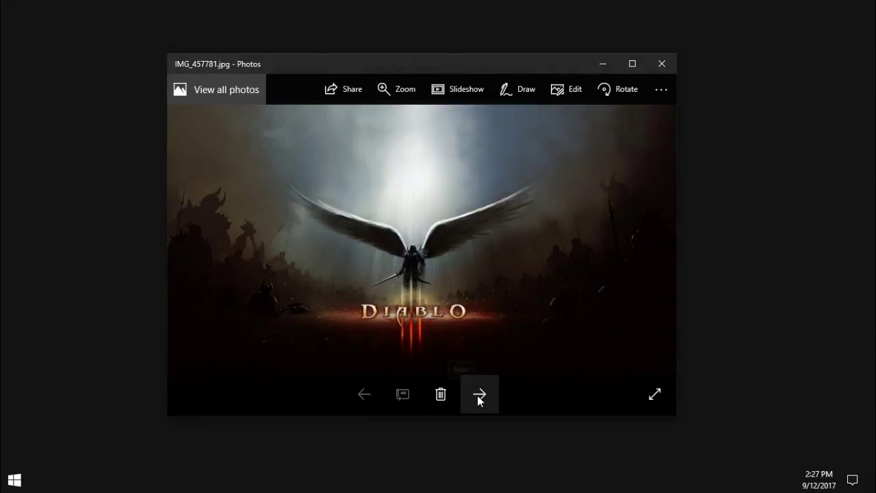
left_click(480, 395)
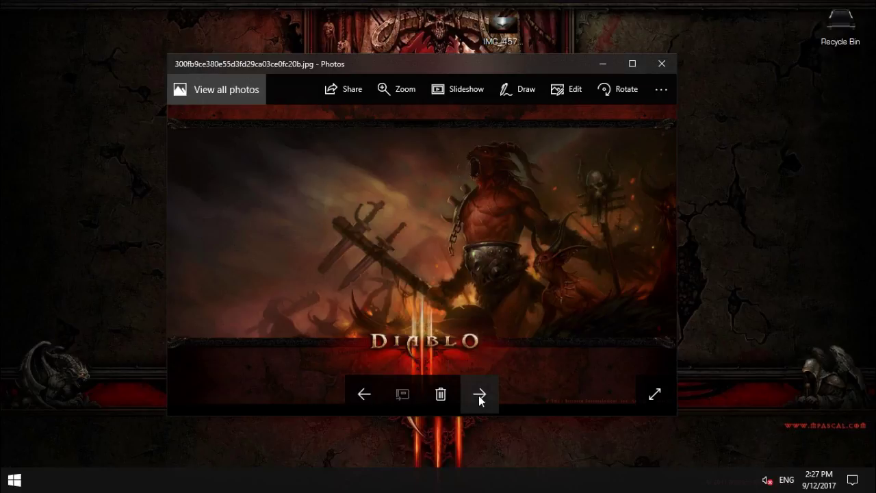
left_click(479, 395)
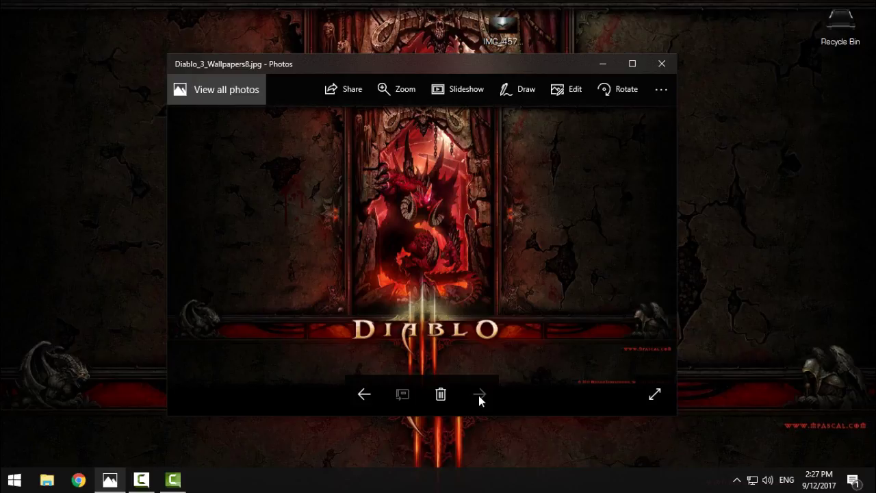
left_click(362, 395)
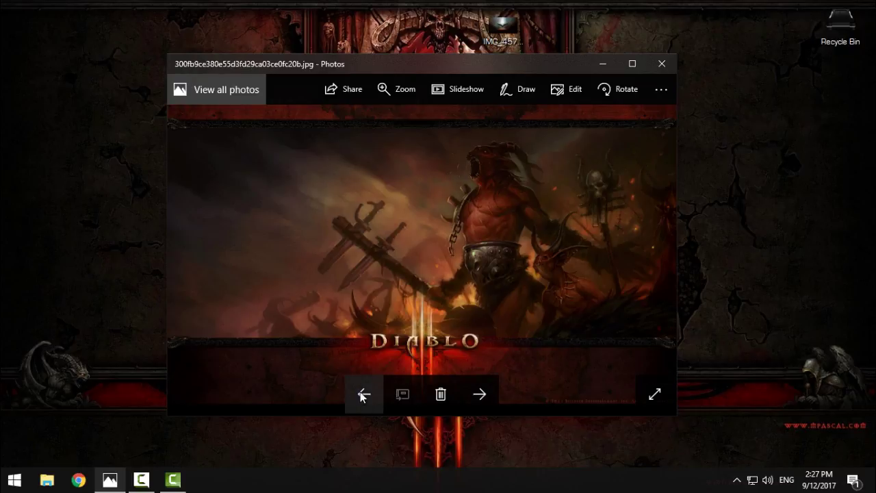
left_click(364, 395)
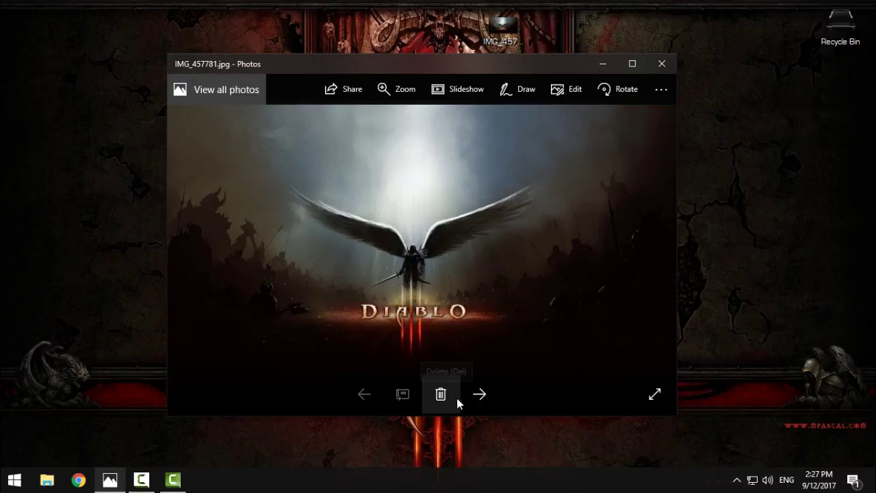
left_click(479, 396)
left_click(479, 396)
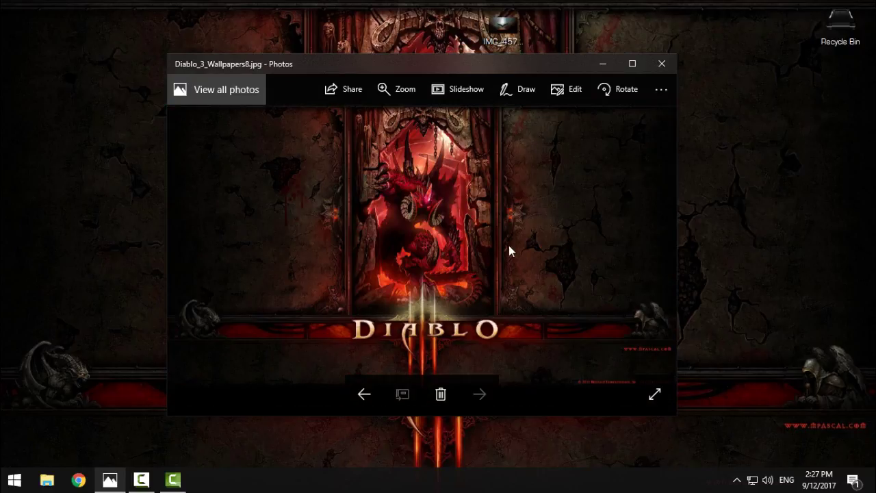
- Minimize the photo viewer and select the Diablo III theme package file
mouse_move(547, 68)
left_mouse_down()
mouse_move(520, 123)
mouse_move(569, 27)
mouse_move(516, 95)
mouse_move(620, 54)
mouse_move(542, 63)
left_mouse_up()
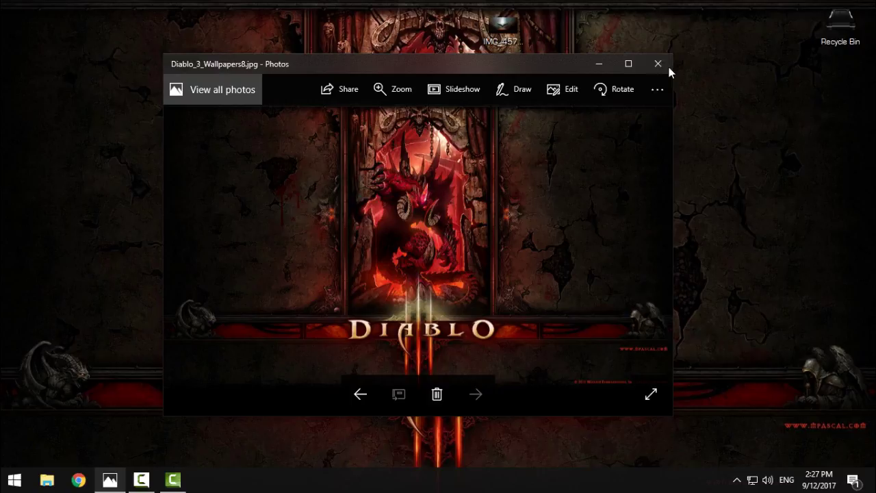
left_click(600, 63)
left_click(515, 87)
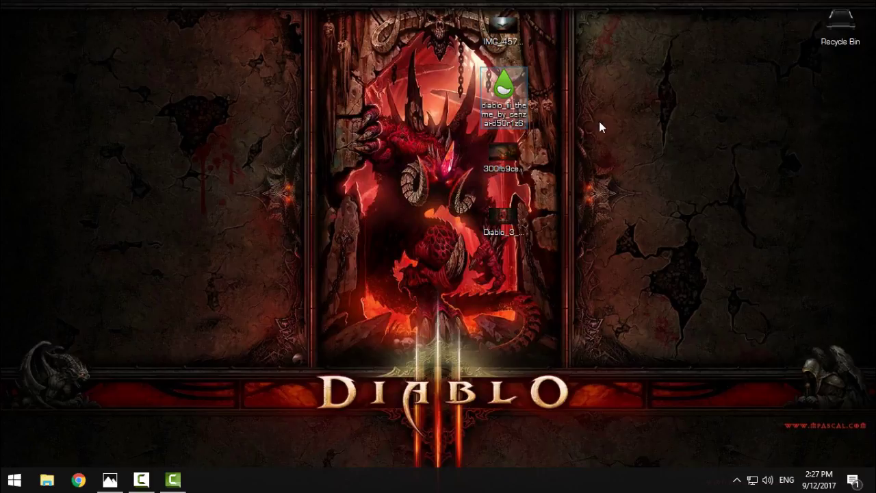
- Install the diablo_iii_theme .rmskin package with its layout through the Skin Installer
double_click(509, 97)
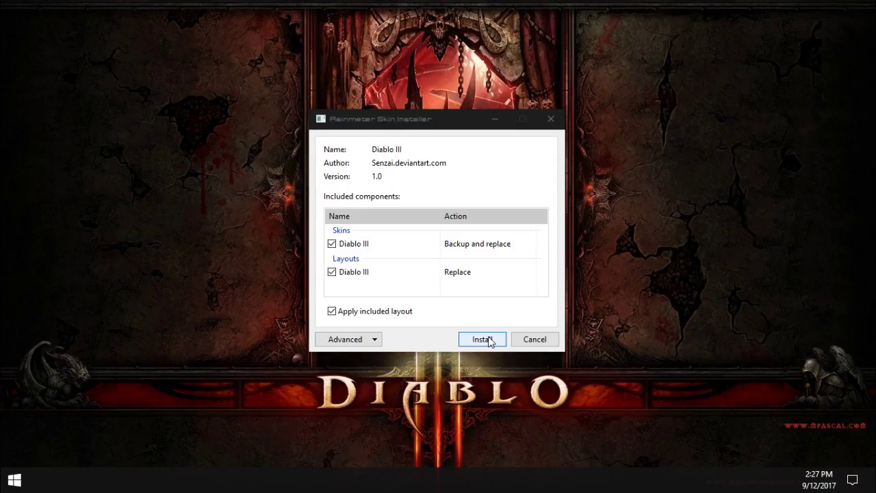
left_click(489, 336)
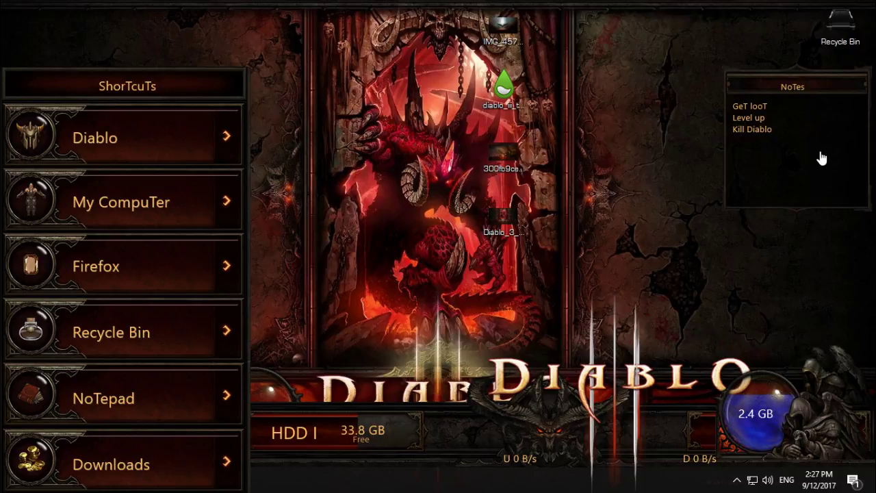
- Drag the ShorTcuTs panel up until it snaps to the screen's top edge
left_click_drag(188, 114, 3, 10)
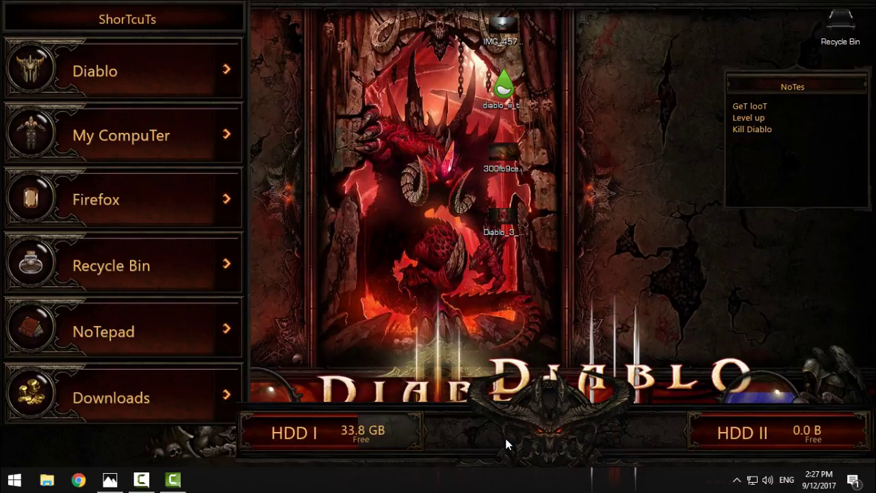
mouse_move(173, 479)
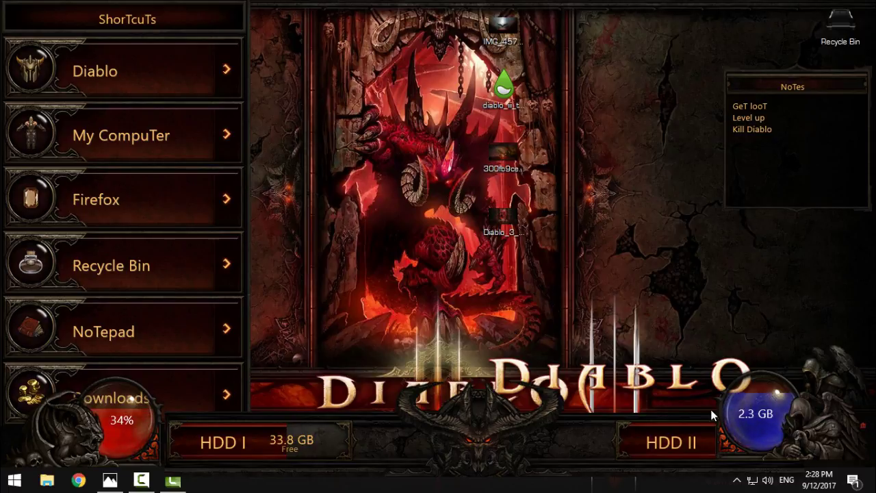
mouse_move(282, 446)
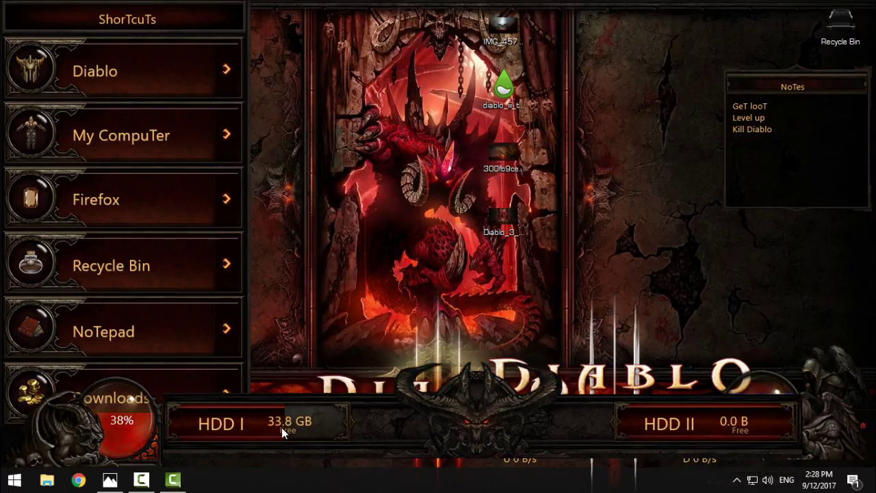
left_click(738, 480)
left_click(724, 455)
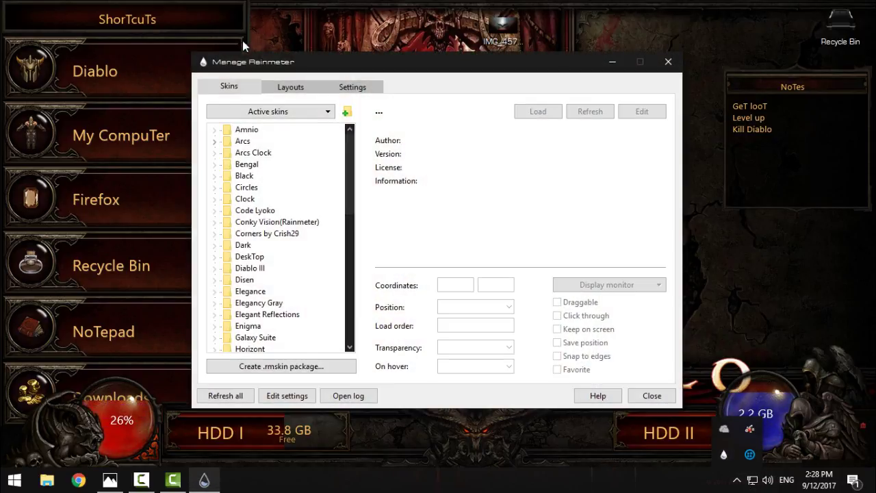
left_click(201, 57)
left_click_drag(220, 61, 330, 13)
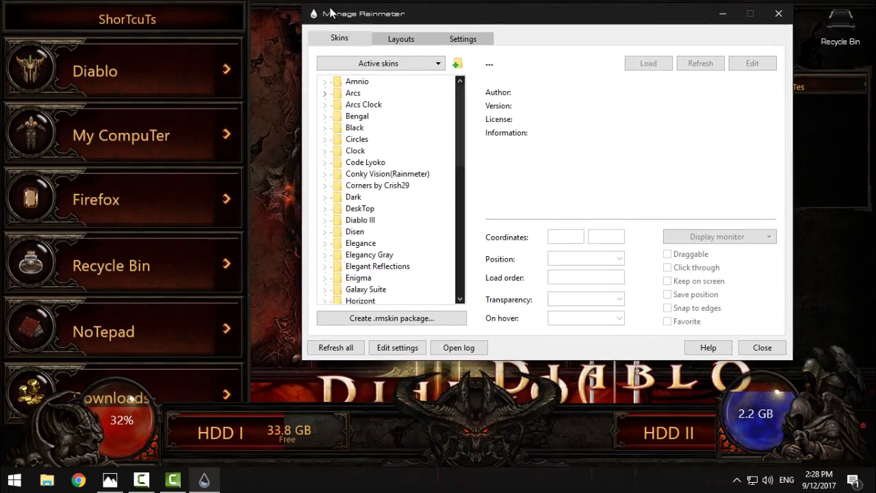
left_click(325, 221)
left_click(379, 221)
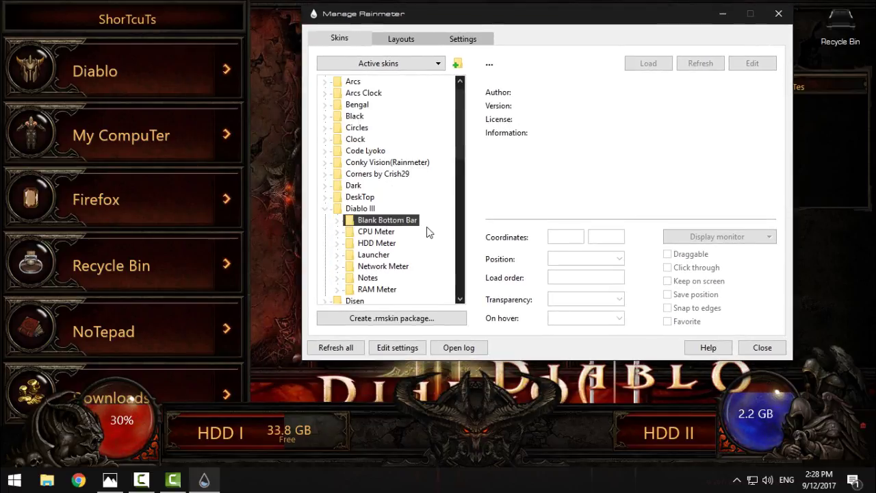
left_click(337, 221)
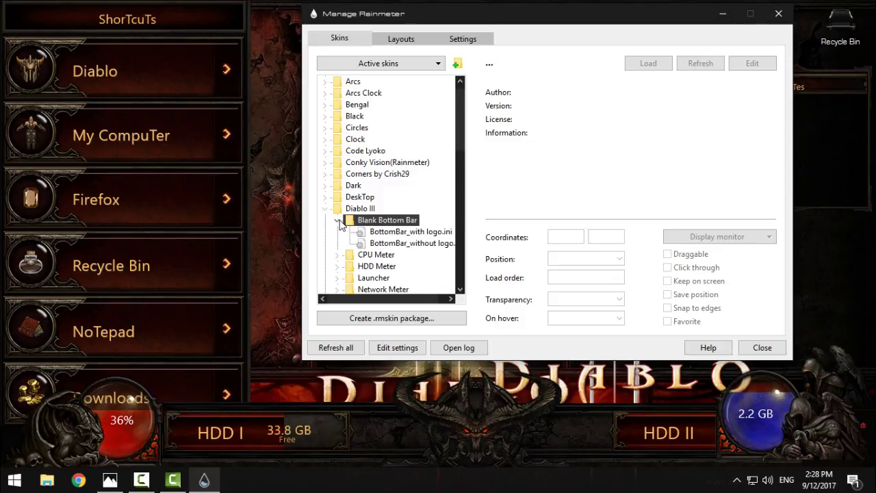
right_click(395, 232)
left_click(389, 237)
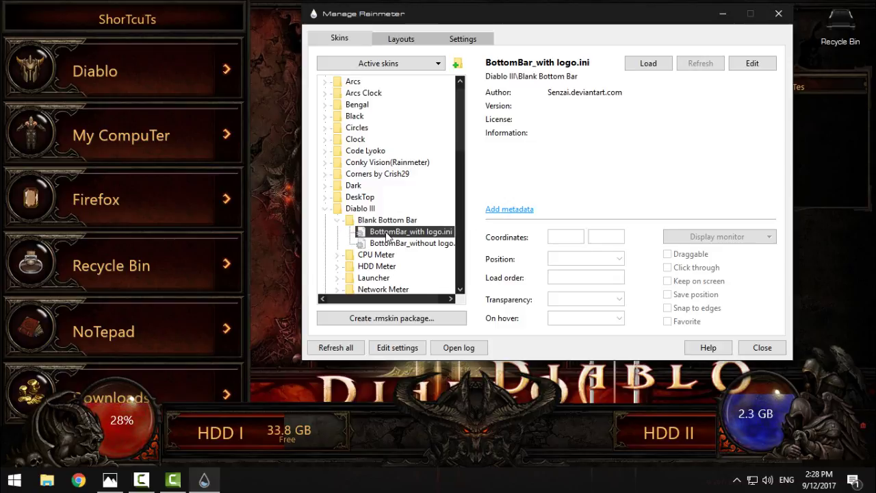
right_click(387, 233)
left_click(403, 239)
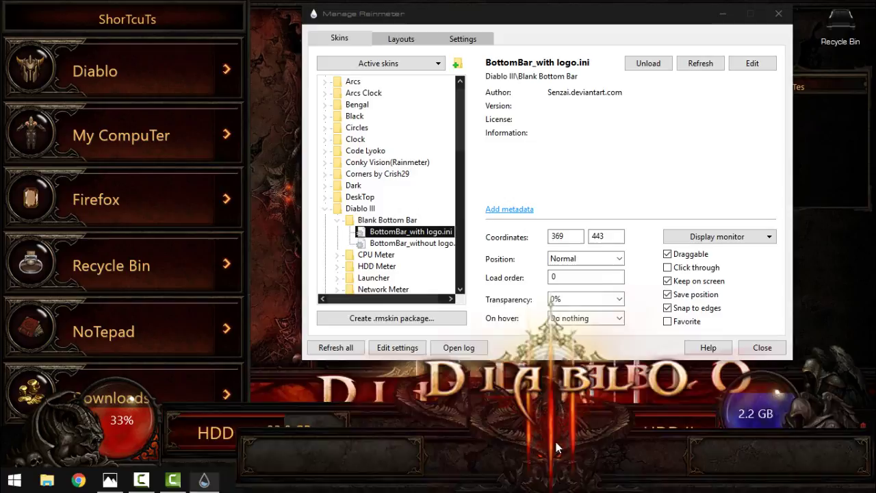
left_click_drag(611, 460, 452, 365)
right_click(453, 365)
left_click(491, 354)
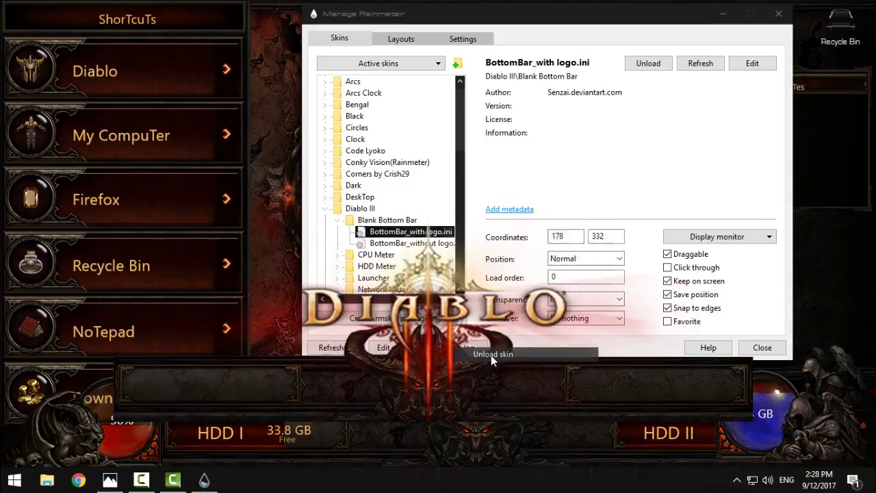
right_click(408, 244)
left_click(410, 253)
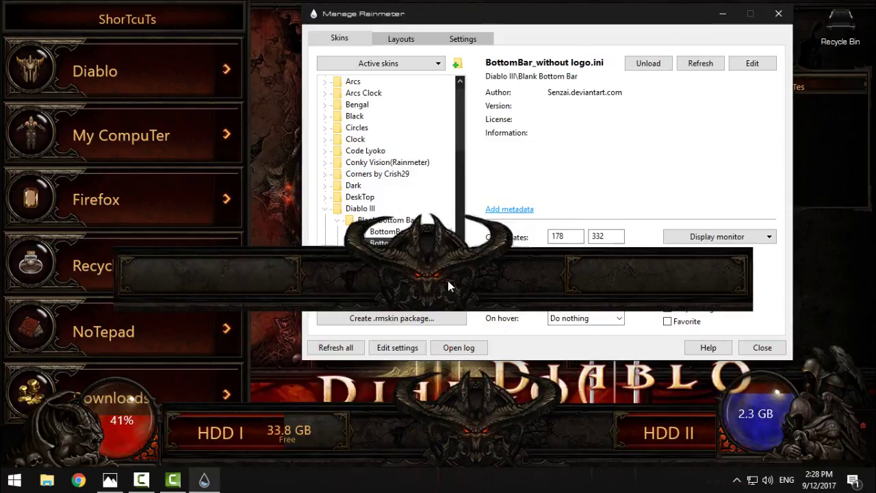
left_click_drag(448, 281, 466, 430)
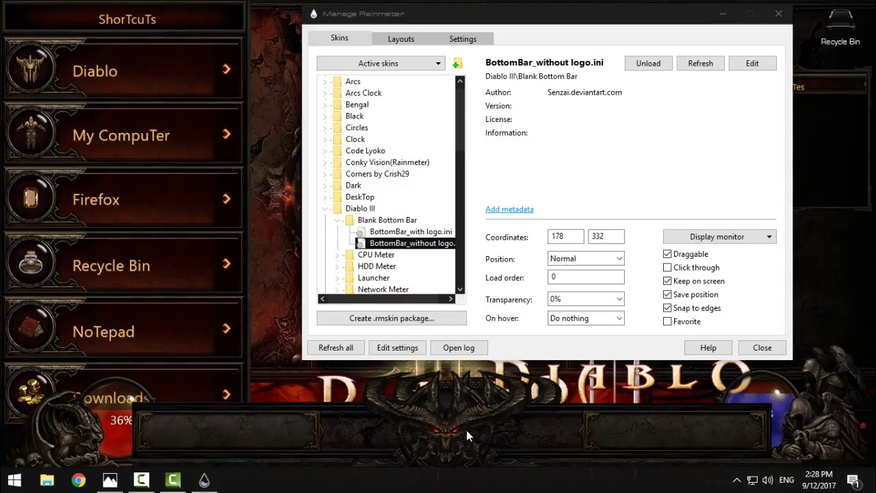
right_click(466, 429)
left_click(480, 415)
left_click(339, 220)
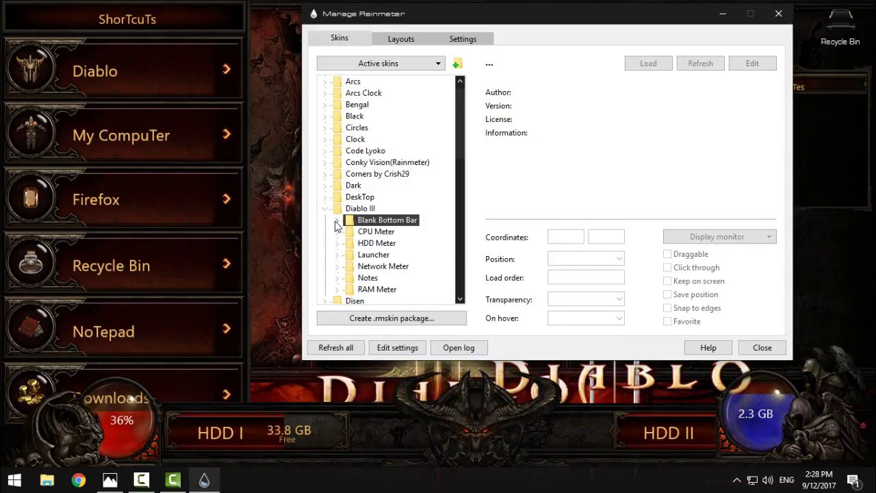
- Inspect the CPU Meter skins Animated Meter.ini and Static Meter.ini
left_click(340, 231)
right_click(392, 242)
key("Escape")
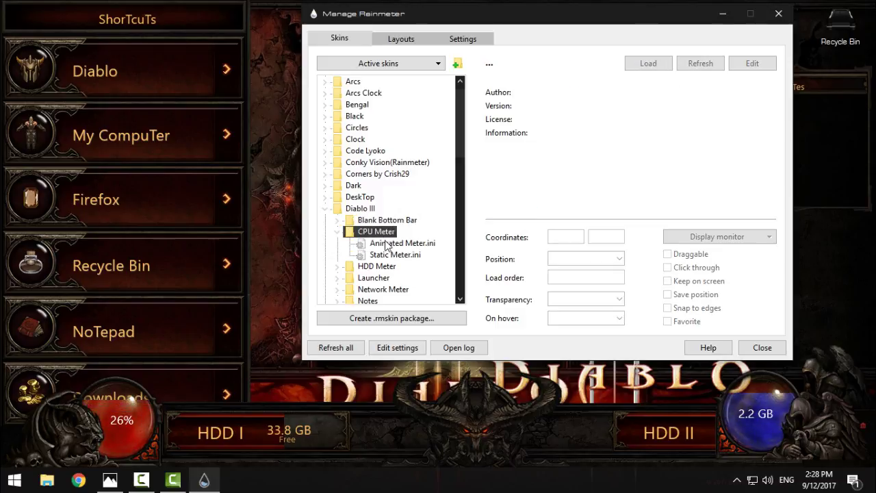
left_click(401, 243)
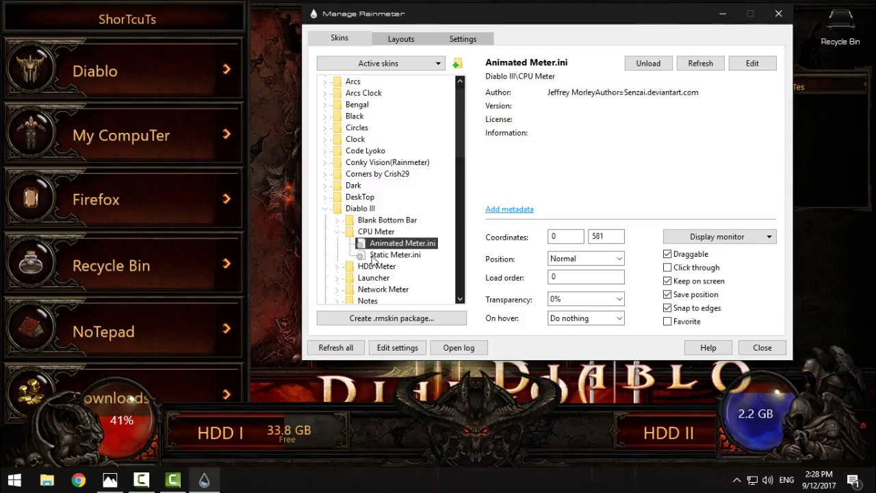
left_click(375, 256)
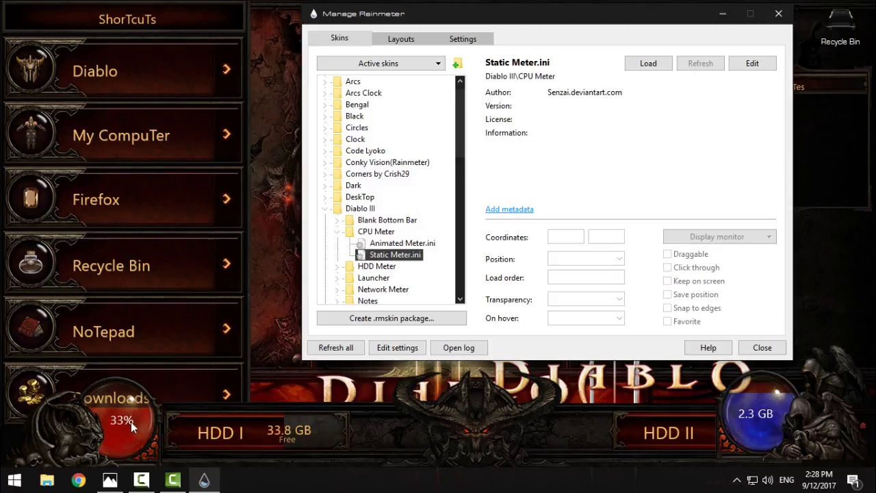
left_click(337, 231)
- Load HDD Meter's Full Bottom Bar Spaced.ini and position it along the bottom
left_click(337, 243)
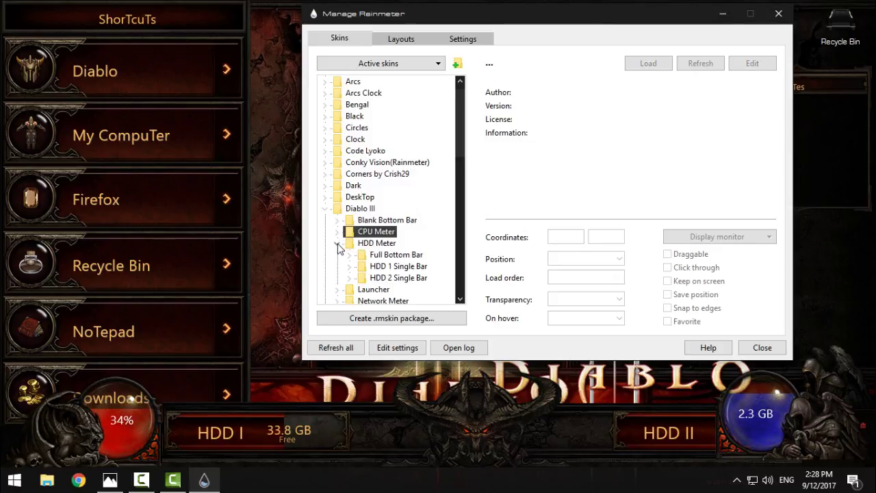
left_click(389, 254)
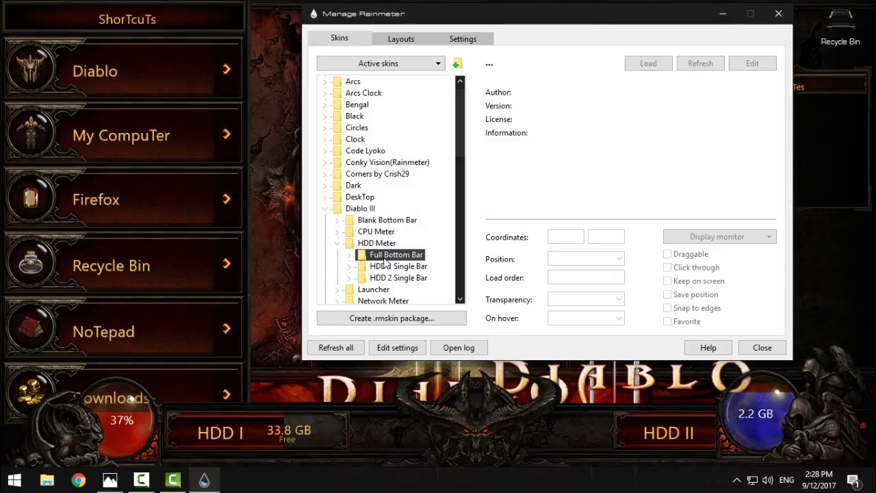
left_click(350, 255)
right_click(408, 267)
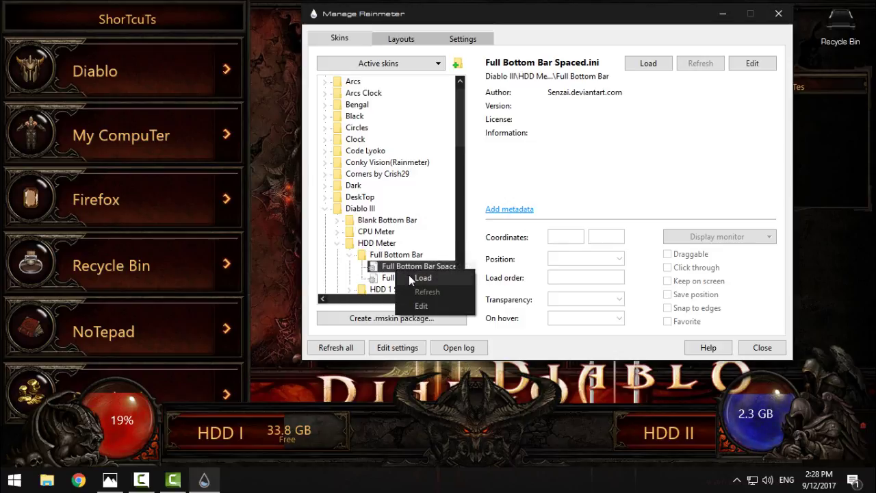
left_click(413, 279)
left_click_drag(483, 426, 438, 429)
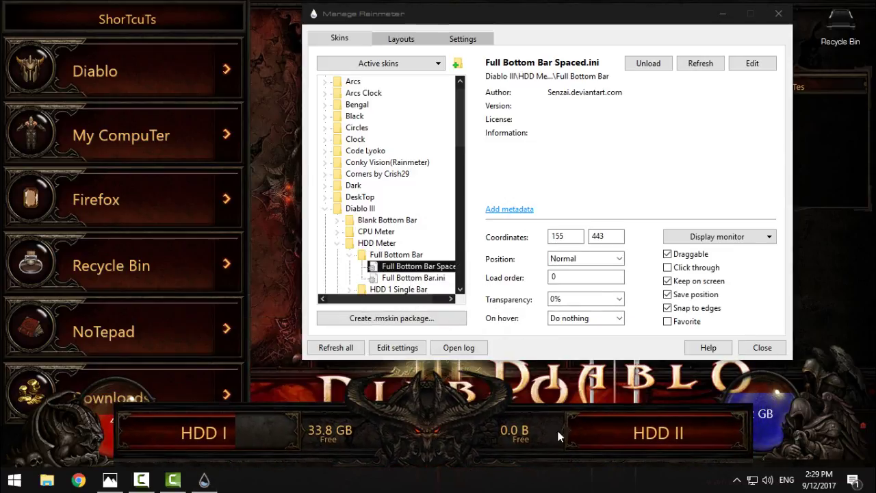
- Try Full Bottom Bar.ini, unload it again, and reselect the spaced HDD bar
right_click(399, 282)
left_click(410, 285)
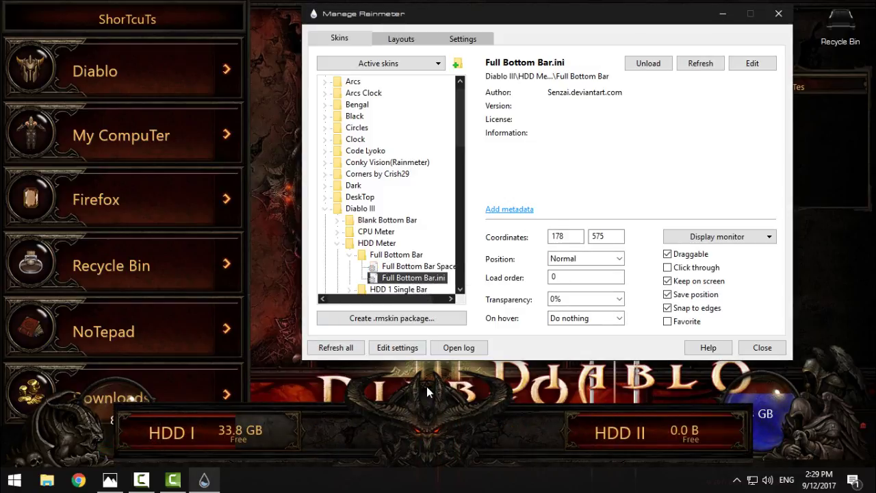
right_click(416, 284)
left_click(421, 289)
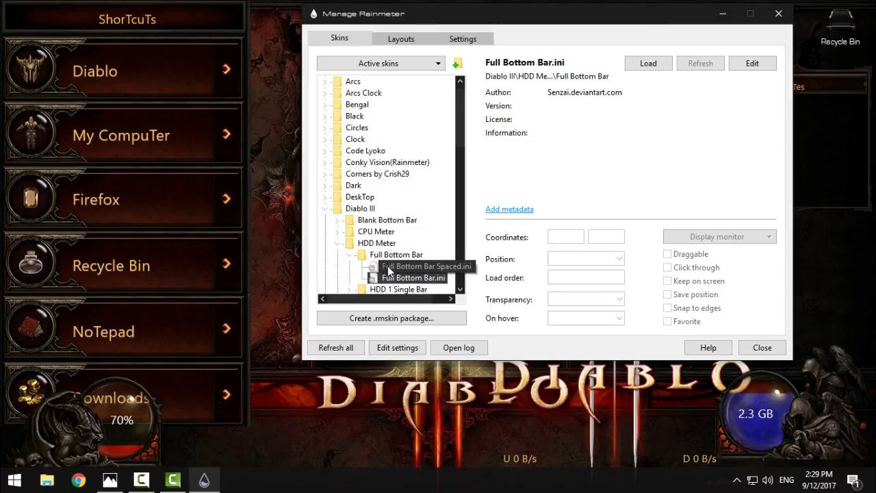
right_click(411, 266)
left_click(416, 272)
- Keep the spaced HDD bar loaded and check the Launcher's DiabloLauncher.ini details
left_click(337, 244)
left_click(338, 255)
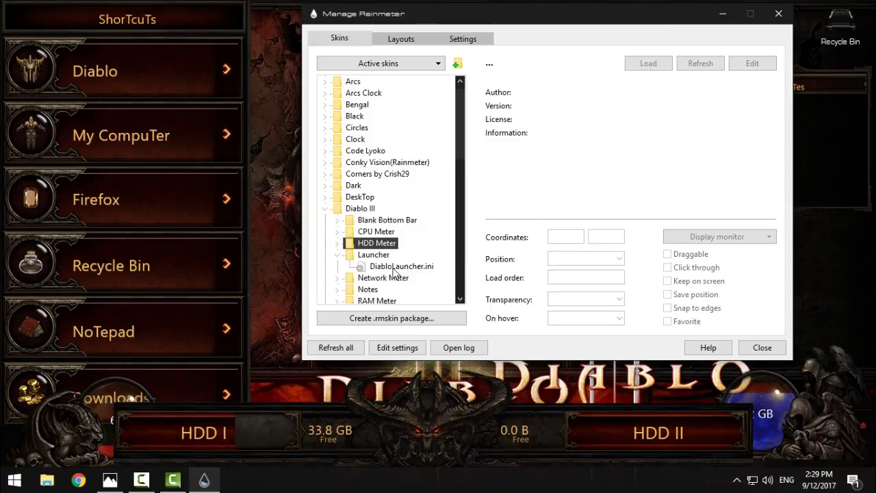
left_click(340, 266)
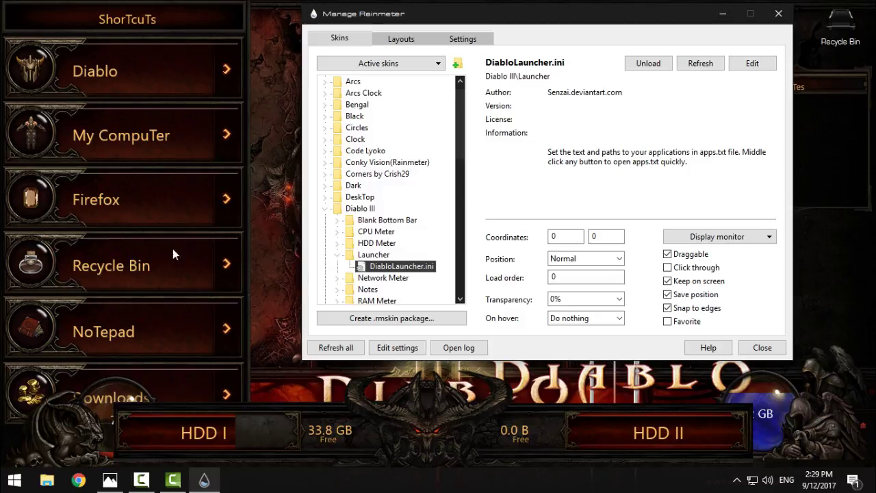
left_click(338, 254)
- Load Network Meter's Full Bottom Bar.ini and place it above the HDD bar
left_click(337, 267)
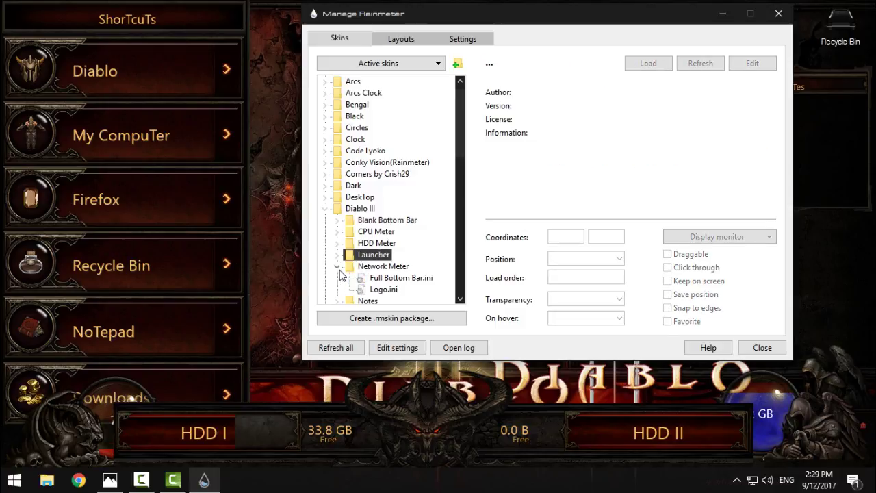
left_click(408, 267)
right_click(400, 278)
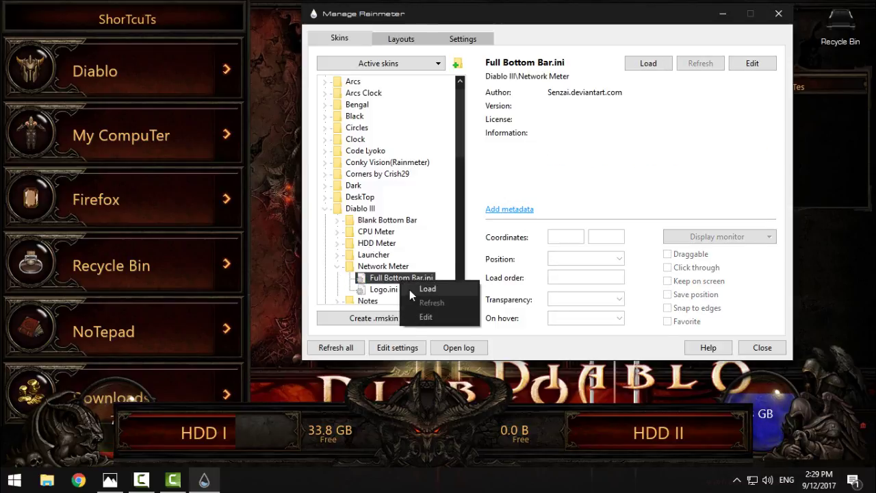
left_click(409, 289)
left_click_drag(454, 457, 316, 333)
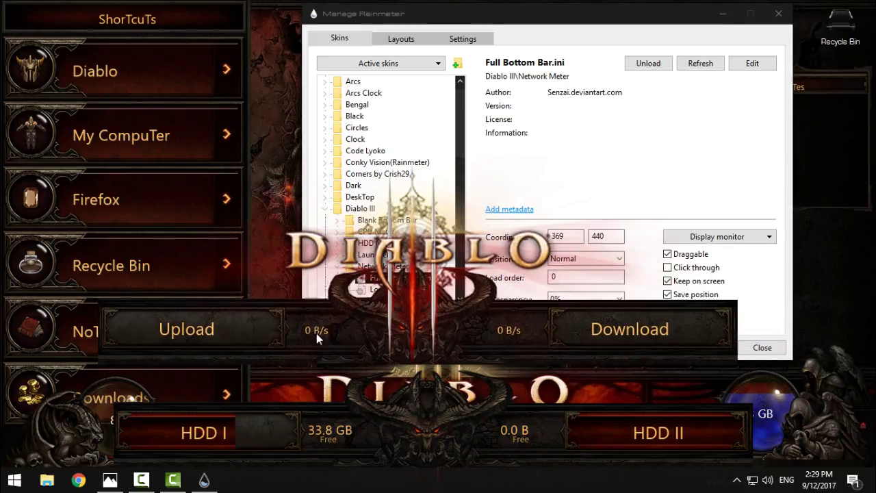
left_click_drag(566, 350, 577, 350)
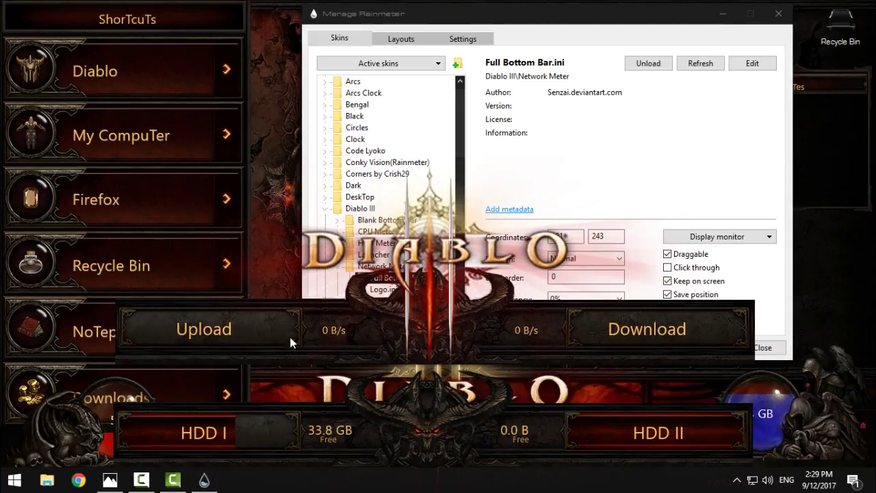
mouse_move(513, 327)
left_mouse_down()
mouse_move(538, 348)
mouse_move(514, 334)
left_mouse_up()
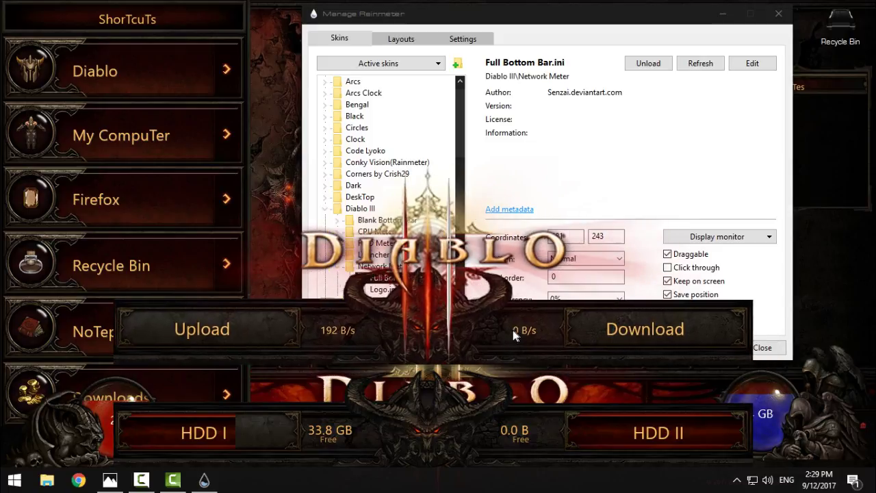
- Unload the network meter skin and collapse the Network Meter folder
right_click(513, 330)
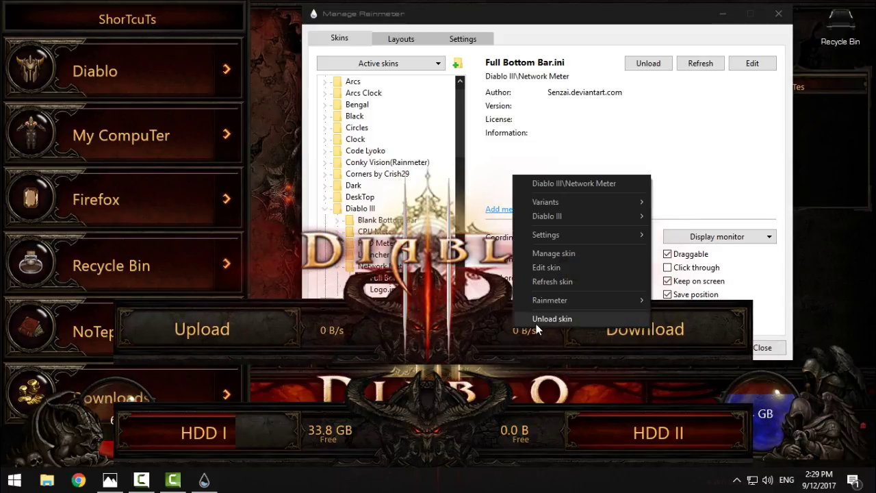
left_click(536, 324)
left_click(337, 267)
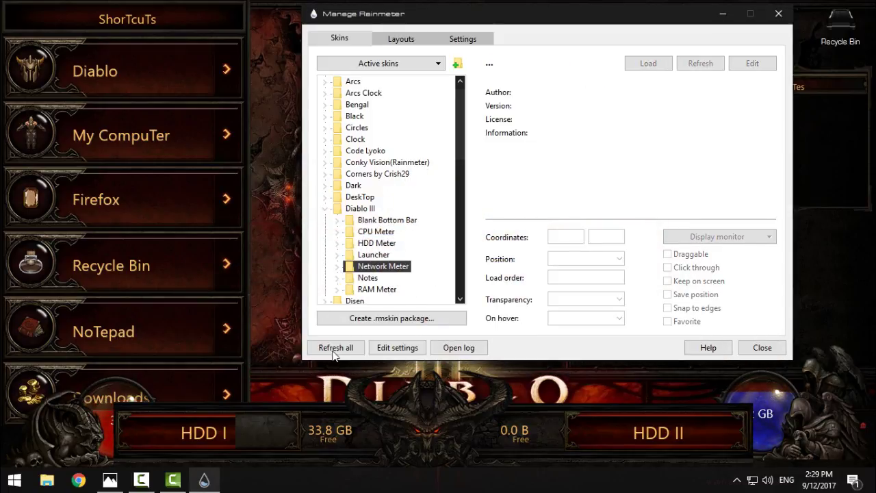
- Move the Manage window aside and drag the Notes widget to the top-right corner
left_click(337, 278)
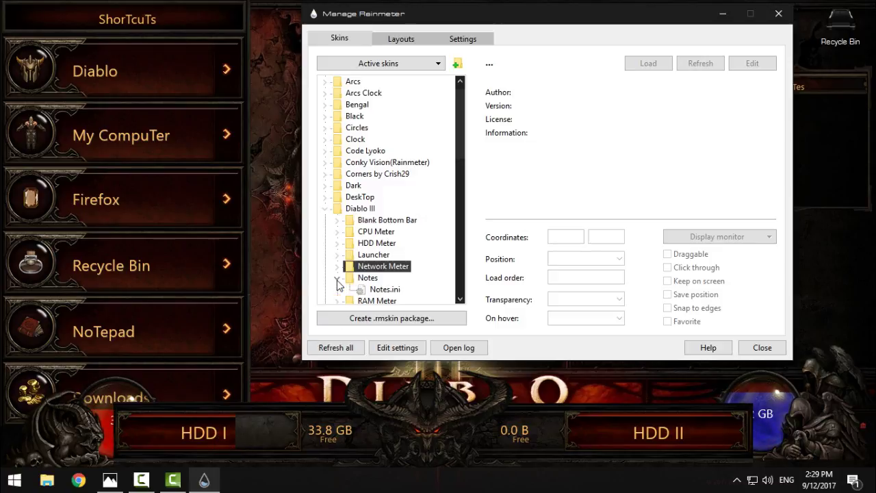
left_click_drag(605, 14, 458, 29)
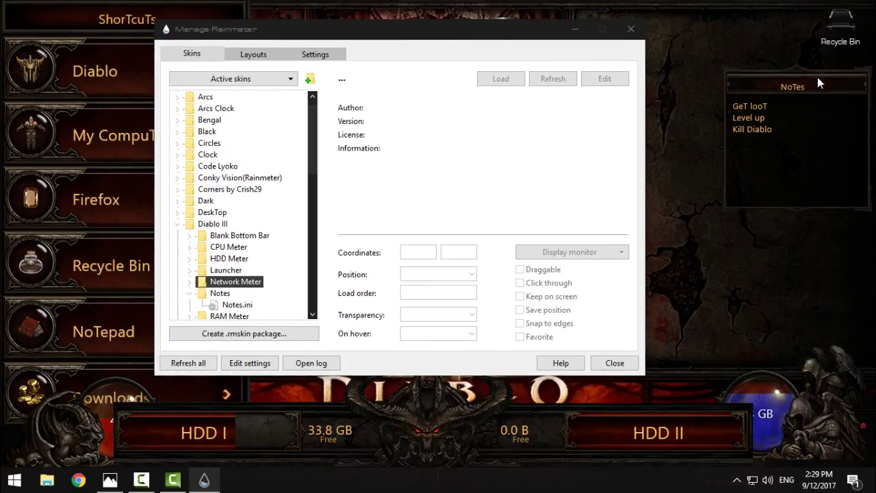
left_click_drag(817, 76, 822, 24)
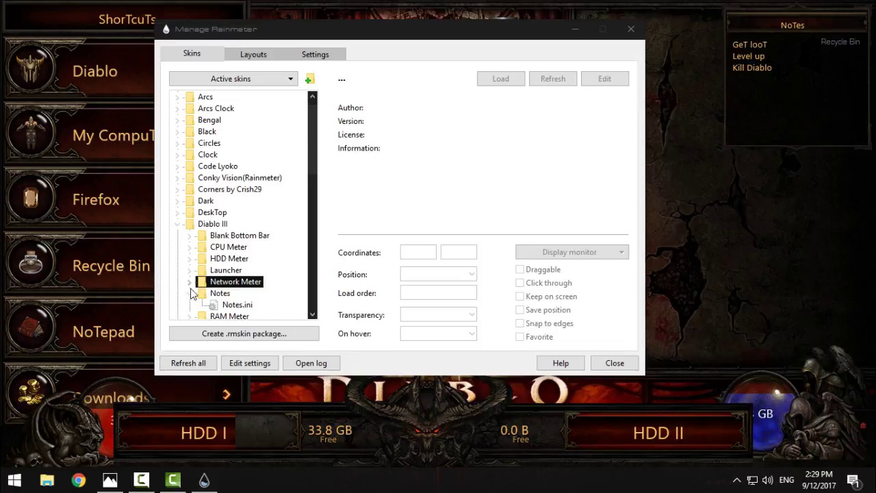
left_click(191, 293)
- Under RAM Meter, reload Animated Blue.ini, then load the Animated Purple.ini orb
left_click(191, 304)
left_click(255, 271)
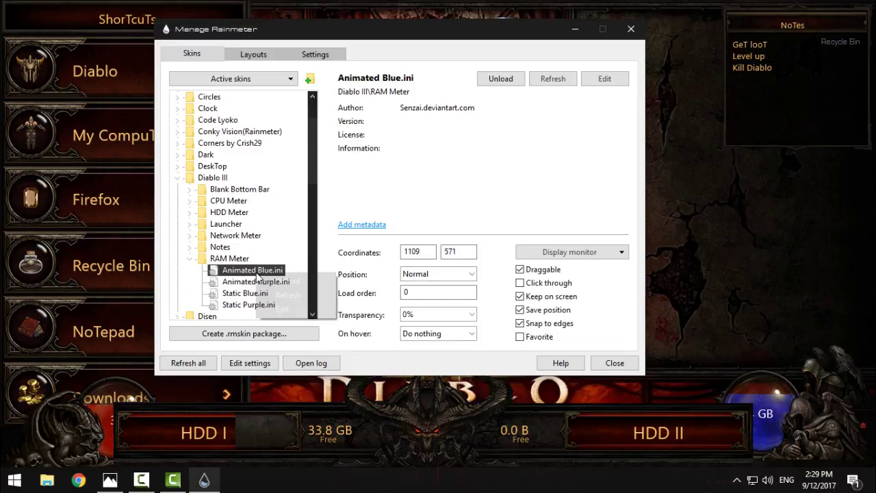
right_click(263, 273)
left_click(288, 281)
right_click(264, 272)
left_click(288, 281)
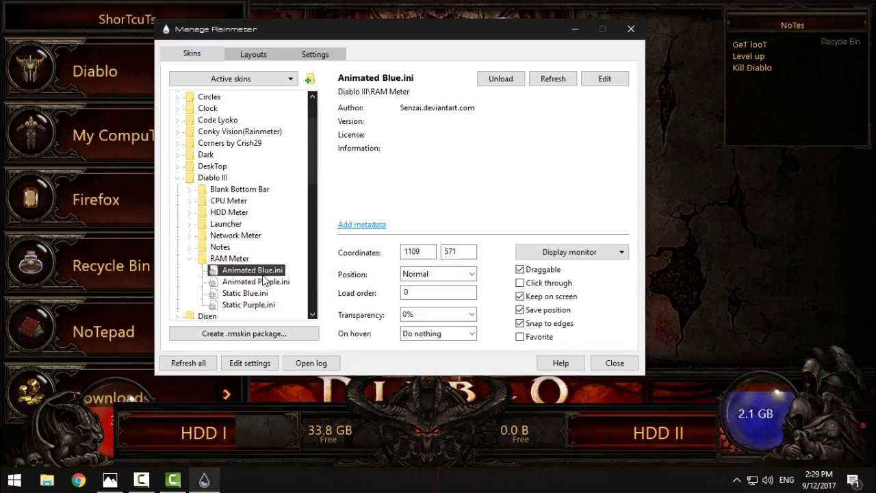
right_click(252, 282)
left_click(273, 292)
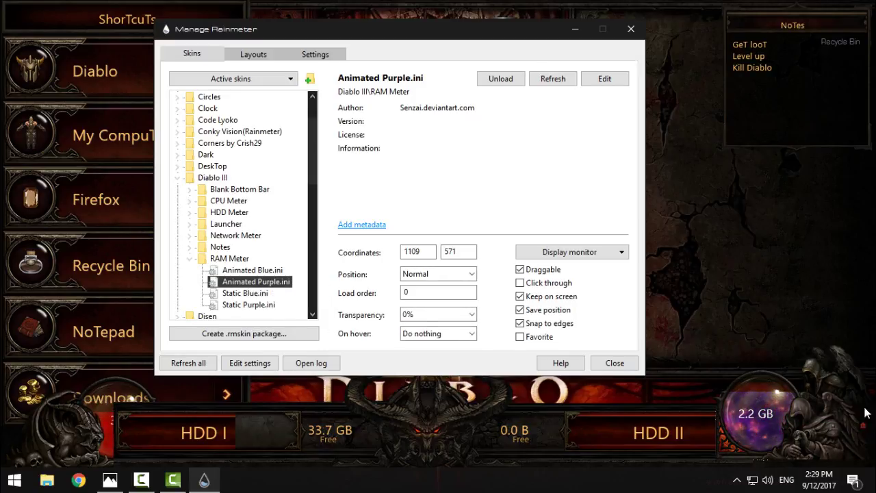
- Look over Static Blue.ini and Static Purple.ini, then collapse the RAM Meter and Diablo III folders
left_click(245, 295)
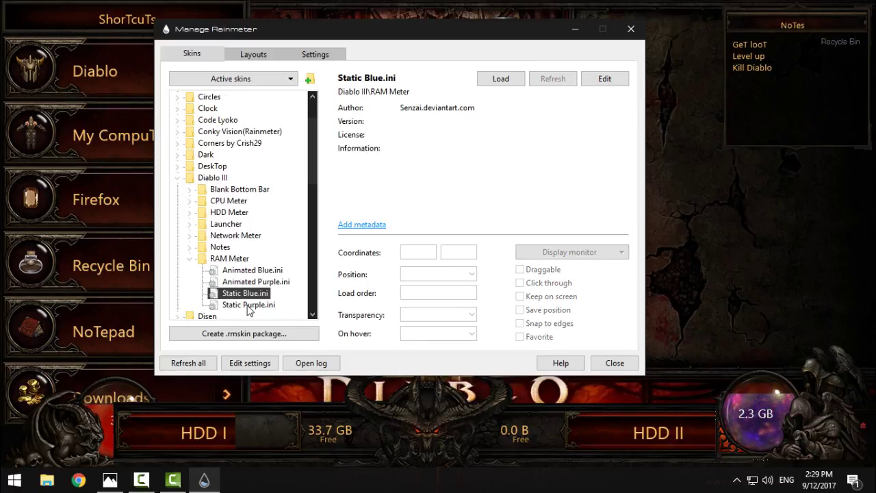
left_click(252, 308)
left_click(188, 260)
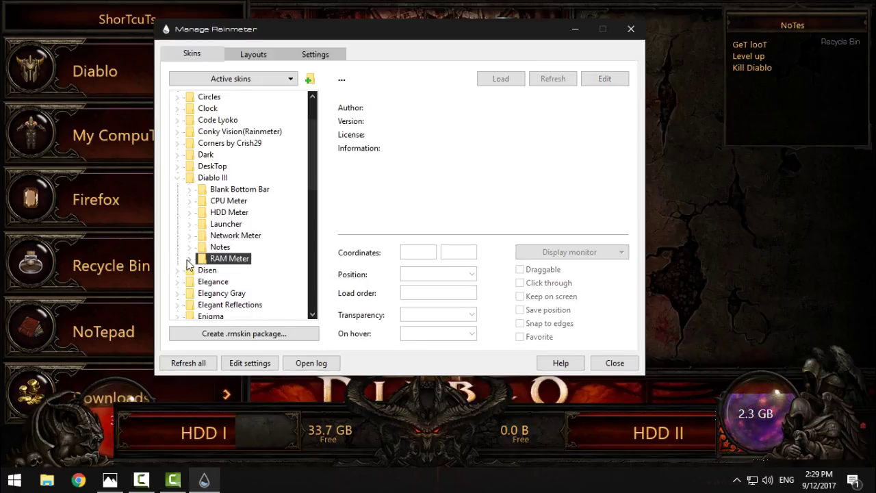
left_click(212, 191)
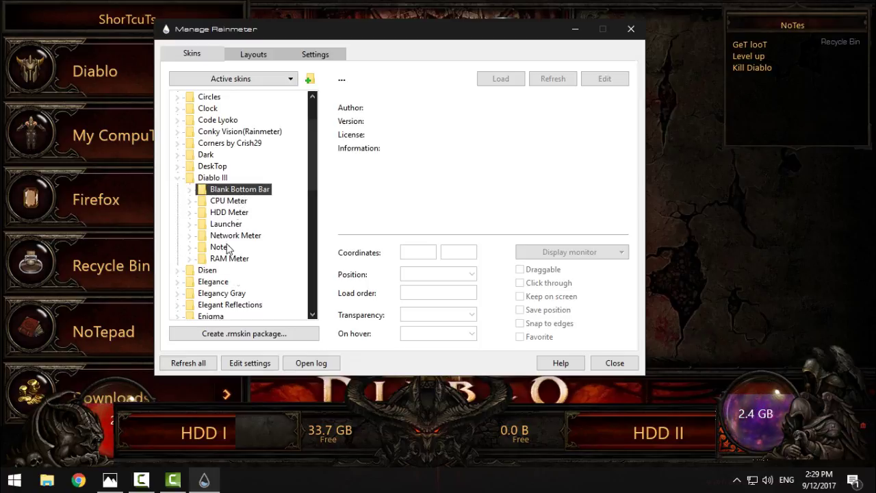
left_click(178, 178)
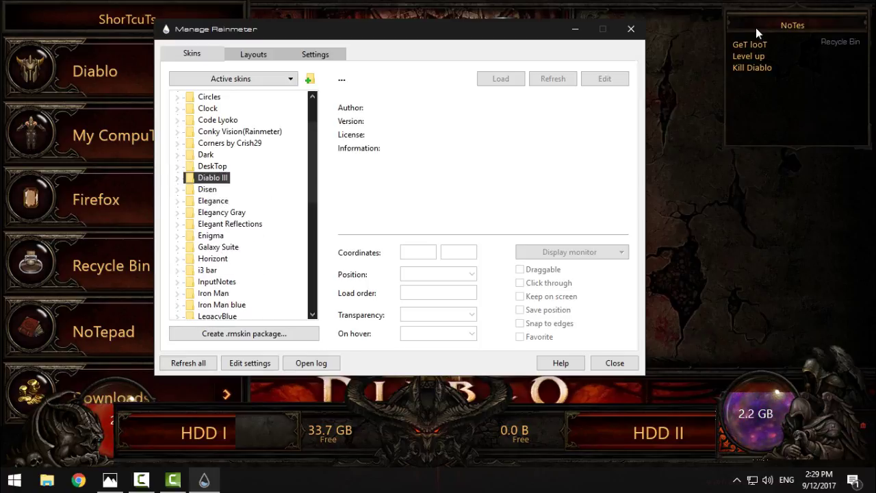
- Close Manage Rainmeter and set the previous horned-demon photo as background in Photos
left_click(637, 28)
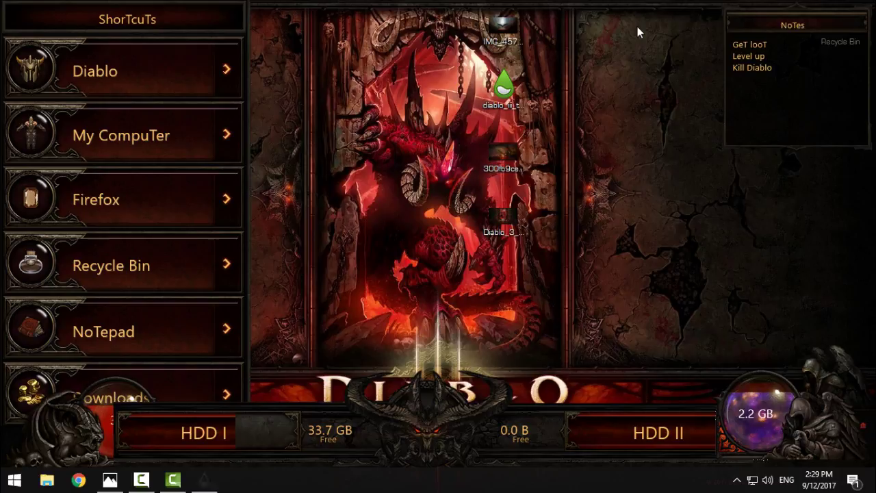
left_click(111, 480)
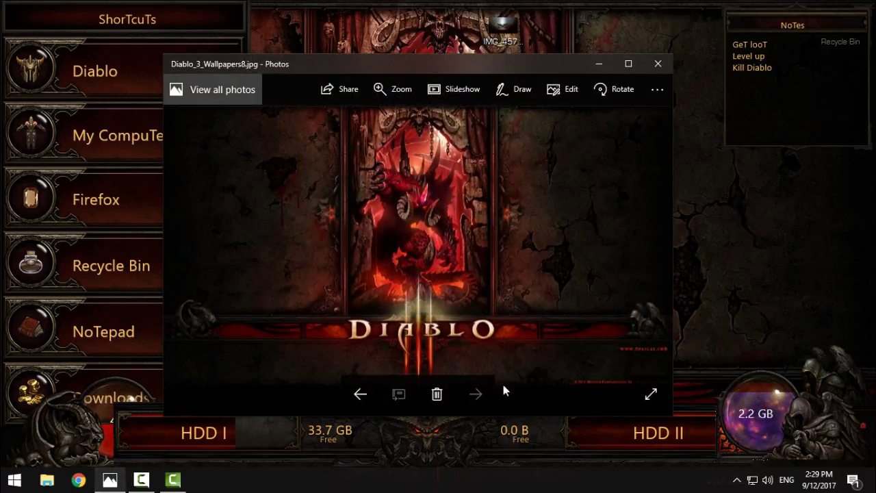
left_click(359, 394)
right_click(432, 201)
mouse_move(503, 232)
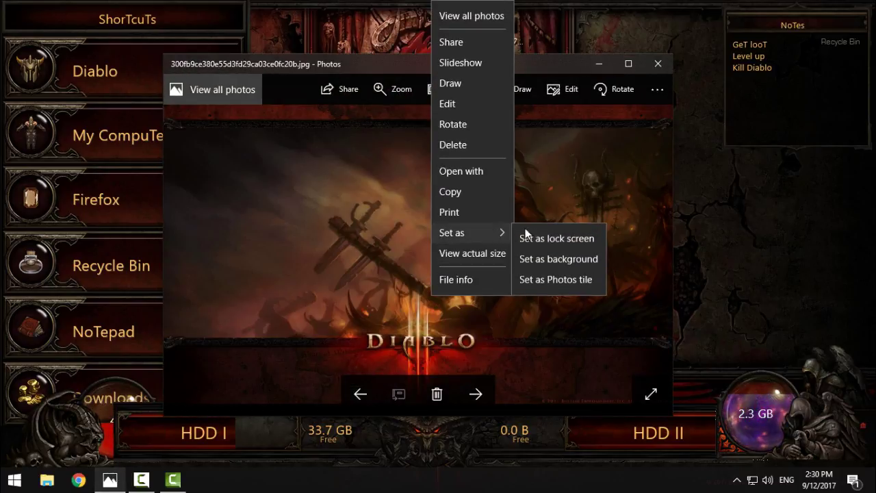
left_click(567, 264)
left_click(599, 64)
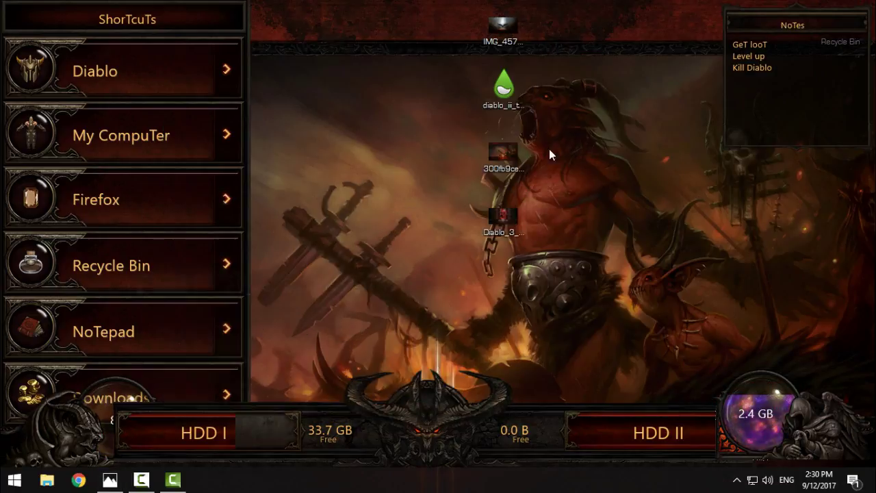
- Reveal the red CPU orb at the lower-left skull beside HDD I
mouse_move(127, 404)
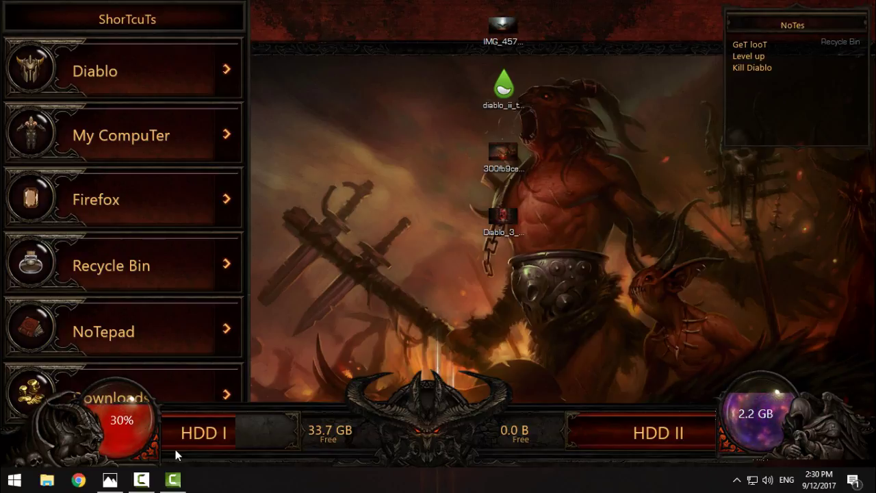
- Set the winged-angel IMG_457781.jpg as desktop background from Photos, then minimize Photos
left_click(112, 479)
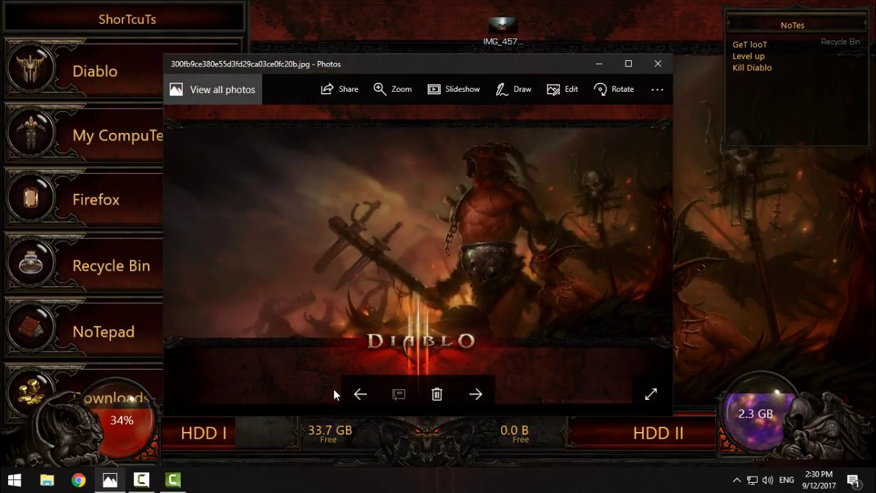
right_click(380, 296)
mouse_move(442, 234)
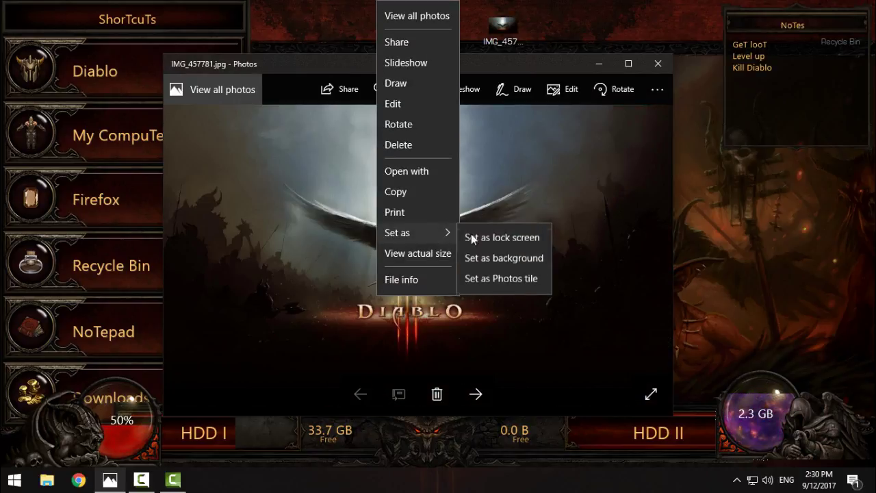
left_click(510, 259)
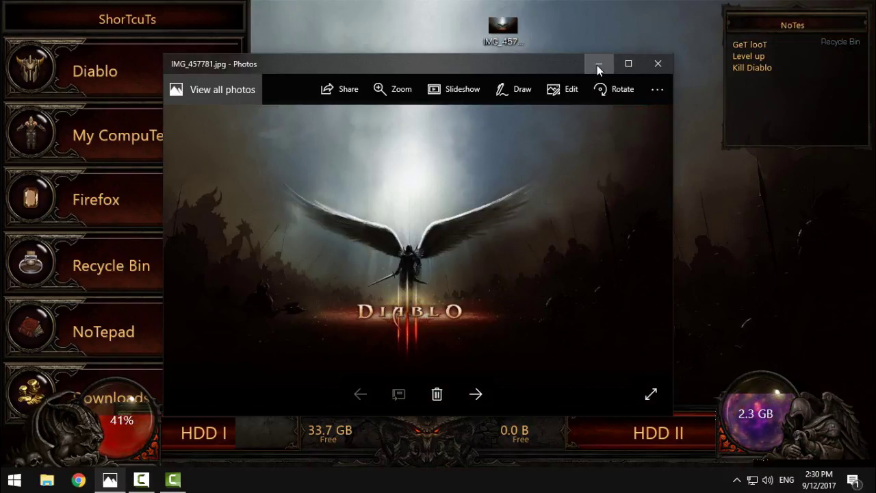
left_click(597, 65)
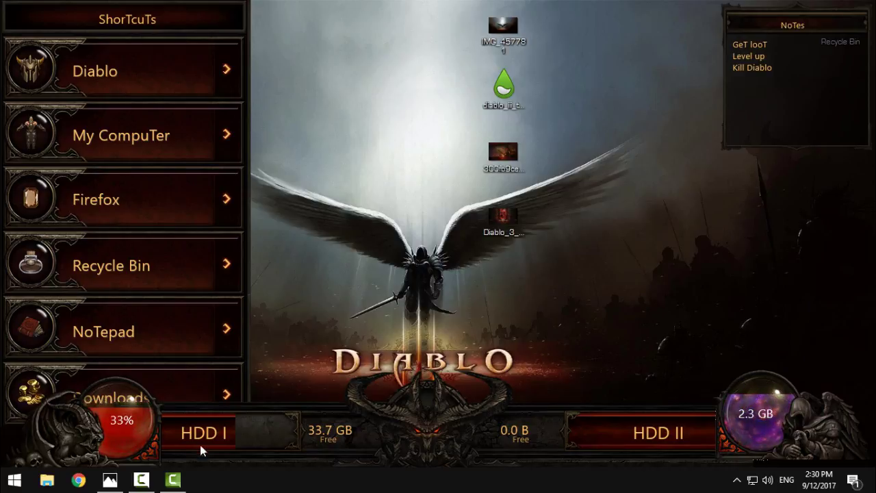
- Close Photos, shift the HDD bar slightly right, and bring the CPU orb in front
left_click(110, 480)
left_click(661, 63)
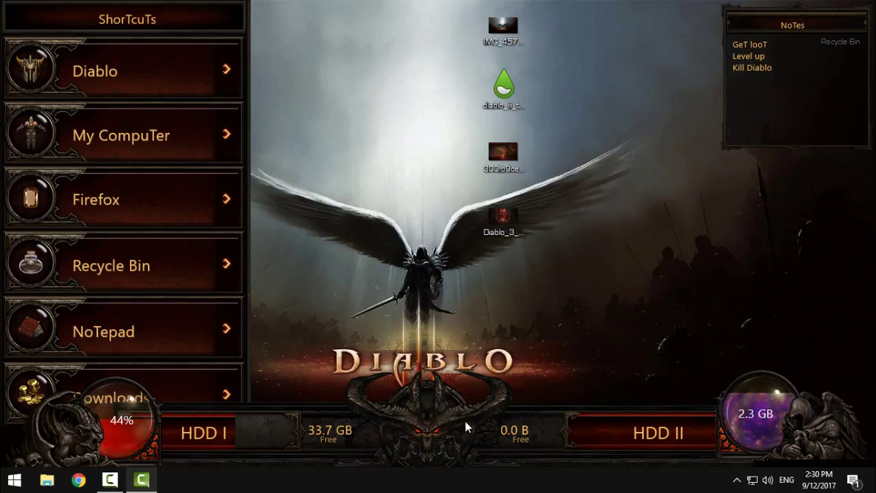
mouse_move(466, 426)
left_mouse_down()
mouse_move(430, 330)
mouse_move(459, 55)
mouse_move(467, 69)
mouse_move(456, 425)
left_mouse_up()
left_click(114, 434)
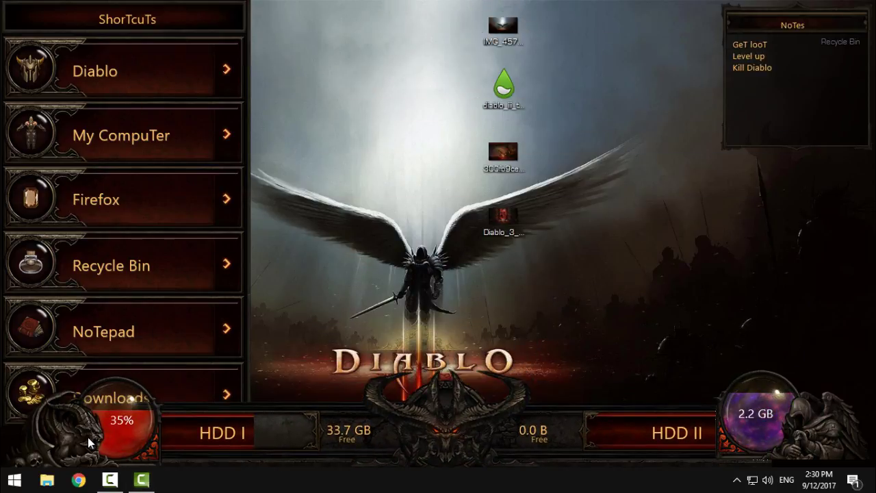